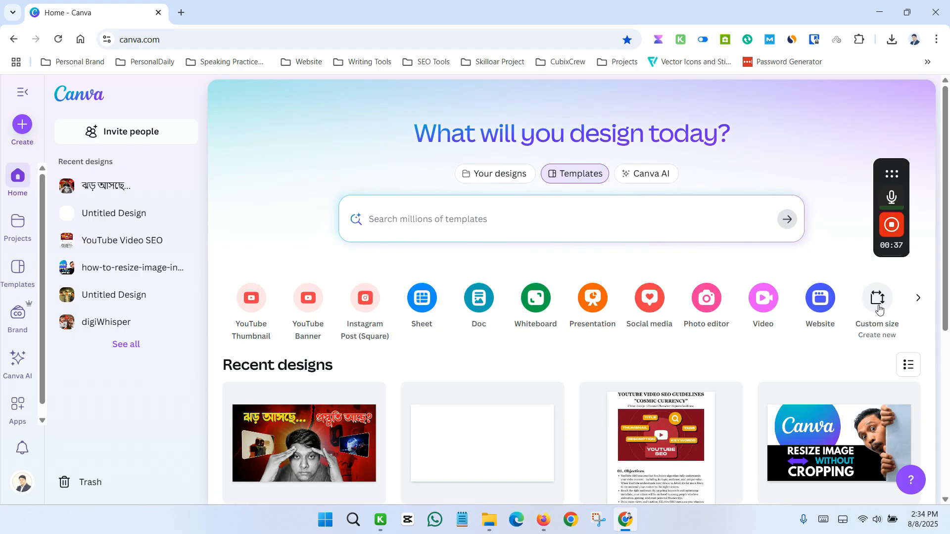
Step: Create a new custom-size design measuring 2 × 2 in
{"action": "left_click", "coordinate": [878, 309]}
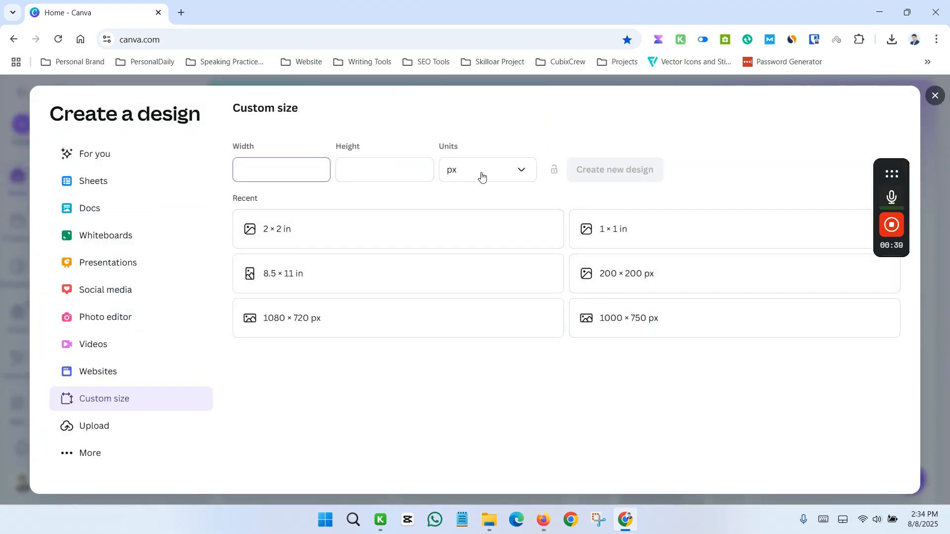
{"action": "left_click", "coordinate": [504, 173]}
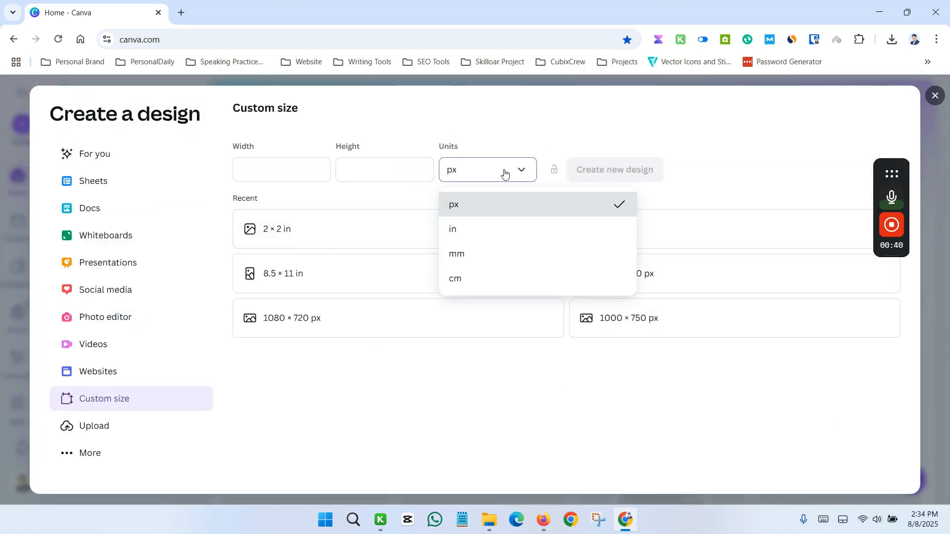
{"action": "left_click", "coordinate": [468, 234]}
{"action": "left_click", "coordinate": [244, 168]}
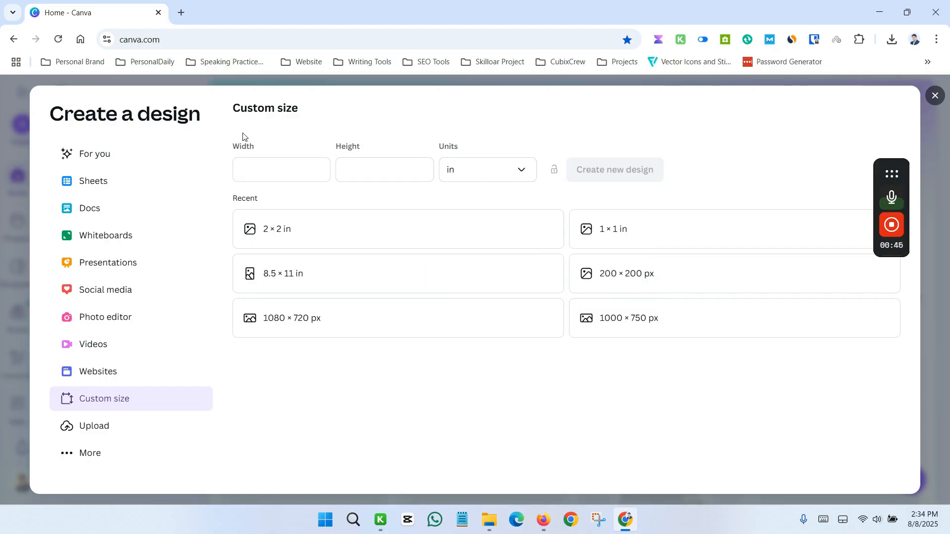
{"action": "left_click", "coordinate": [254, 174]}
{"action": "type", "text": "2"}
{"action": "left_click", "coordinate": [372, 168]}
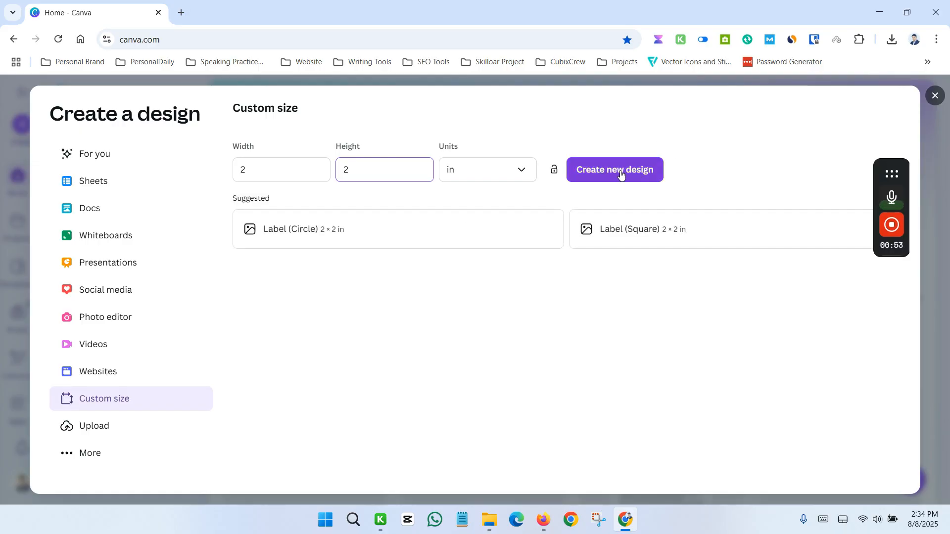
{"action": "left_click", "coordinate": [621, 176]}
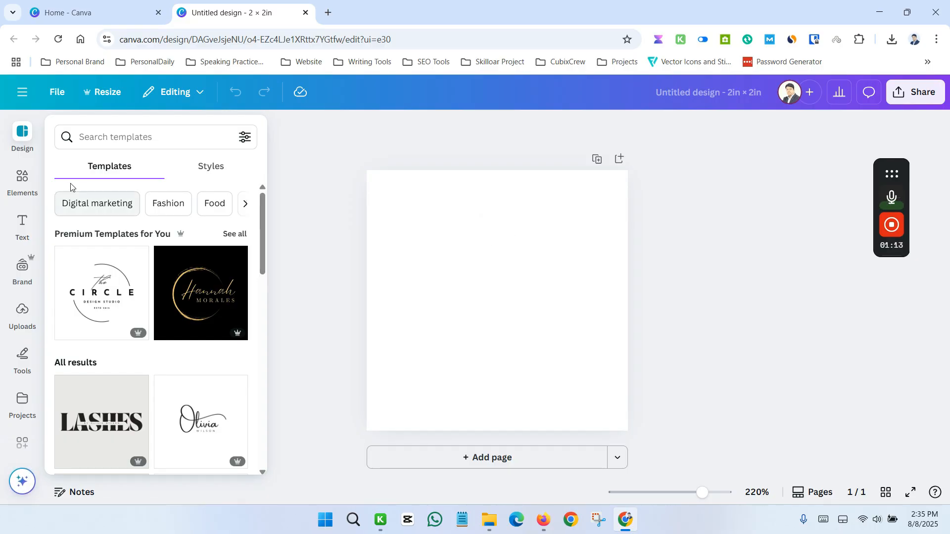
Step: Add the recently used photo of the smiling bearded man in the plaid shirt to the blank page
{"action": "left_click", "coordinate": [19, 177]}
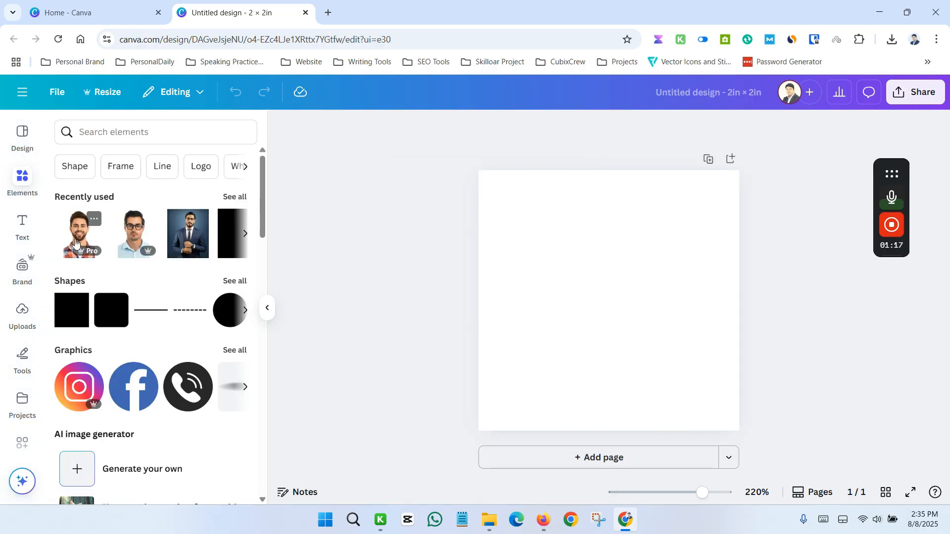
{"action": "left_click", "coordinate": [63, 240]}
{"action": "left_click", "coordinate": [828, 348]}
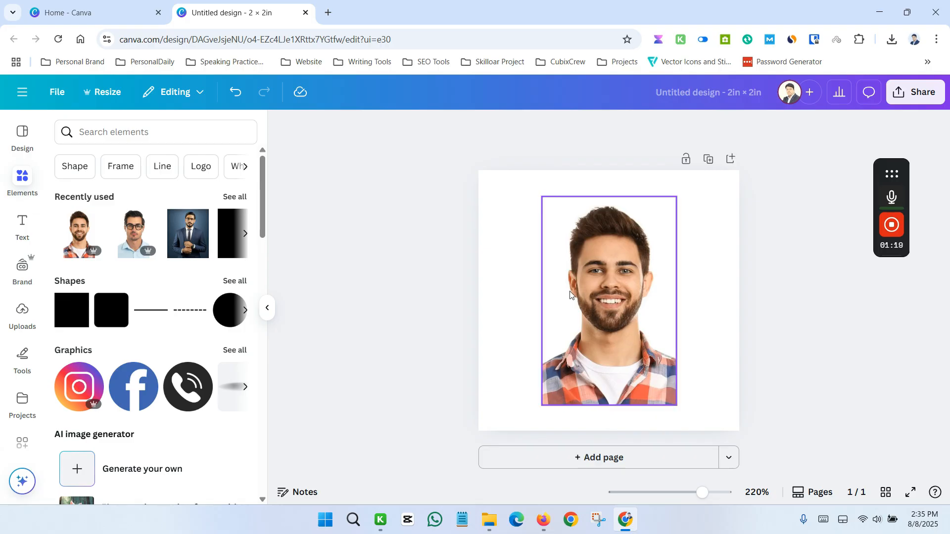
Step: Enlarge the man's photo and position it so his head and shoulders fill the square page
{"action": "left_click", "coordinate": [590, 289]}
{"action": "left_click_drag", "start_coordinate": [590, 289], "coordinate": [559, 274]}
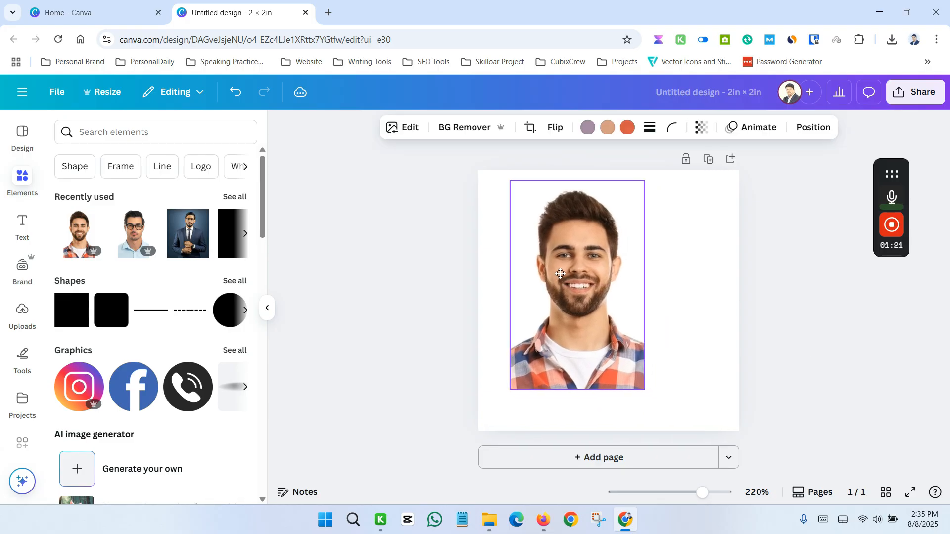
{"action": "left_click_drag", "start_coordinate": [646, 392], "coordinate": [713, 454]}
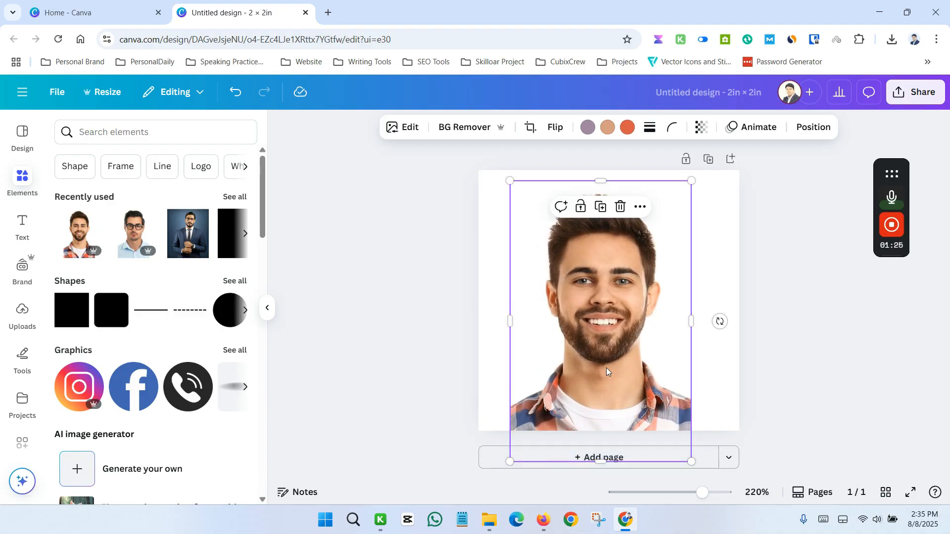
{"action": "left_click_drag", "start_coordinate": [608, 396], "coordinate": [592, 377]}
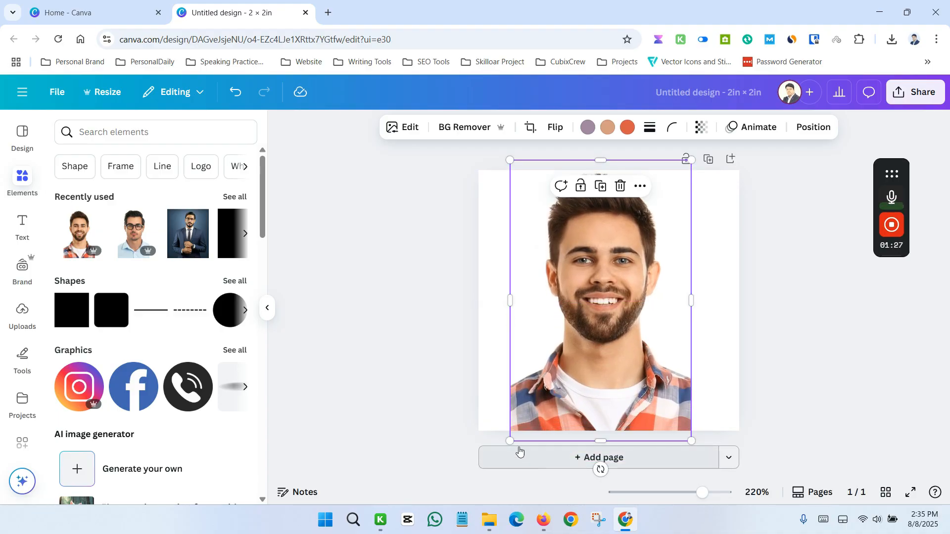
{"action": "left_click_drag", "start_coordinate": [510, 441], "coordinate": [449, 480]}
{"action": "left_click_drag", "start_coordinate": [590, 318], "coordinate": [613, 313]}
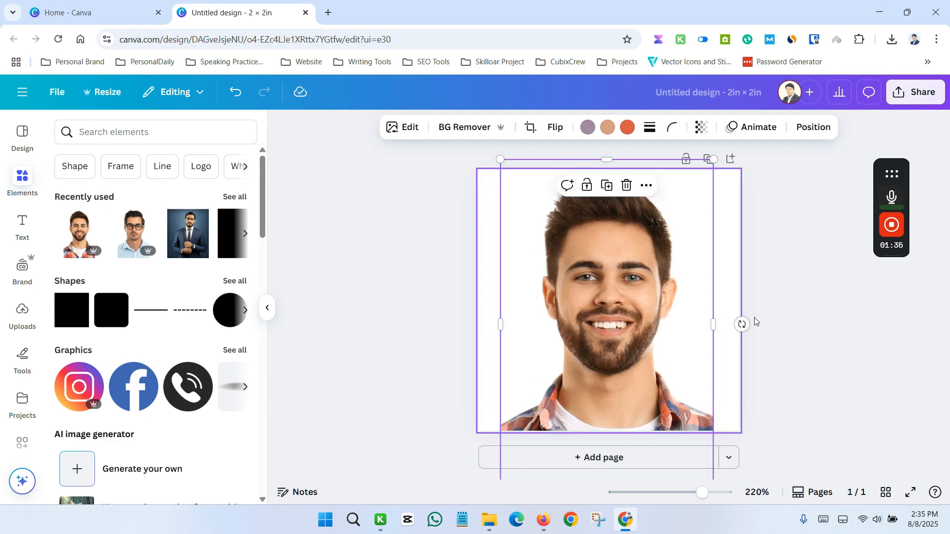
{"action": "left_click", "coordinate": [793, 333]}
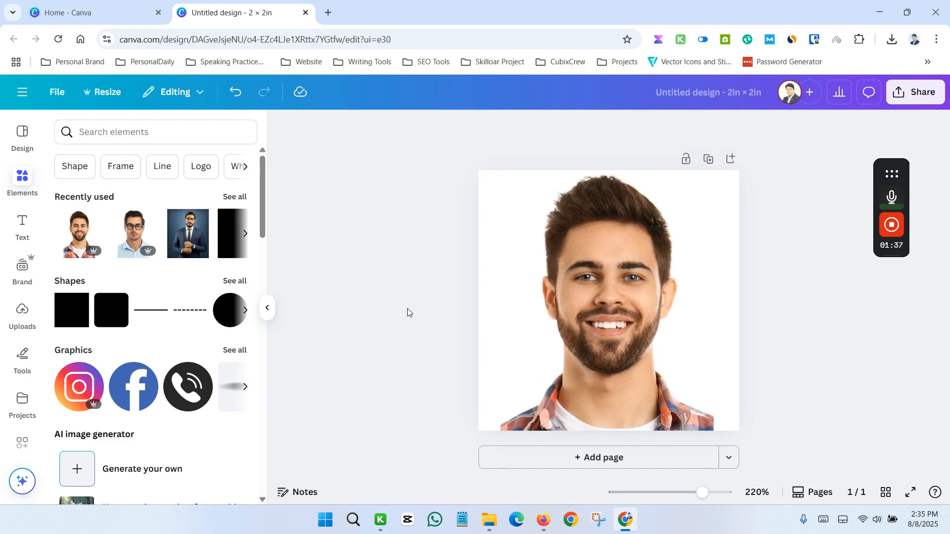
Step: Show the margins and the print bleed on the page
{"action": "left_click", "coordinate": [58, 94]}
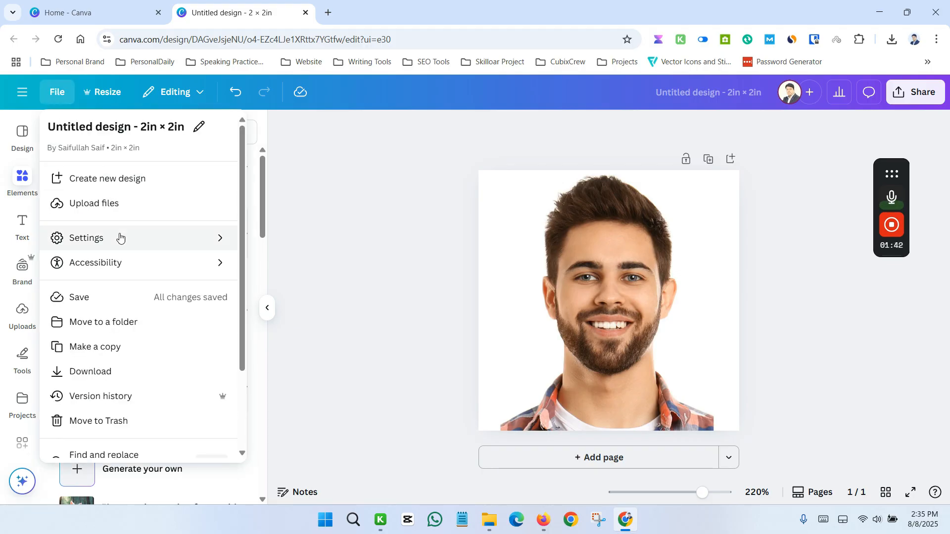
{"action": "mouse_move", "coordinate": [163, 246]}
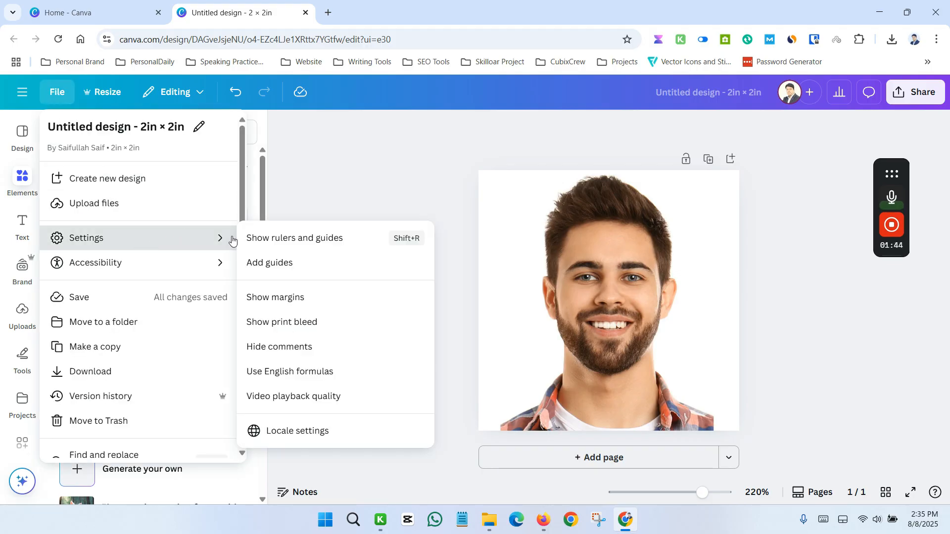
{"action": "left_click", "coordinate": [309, 302]}
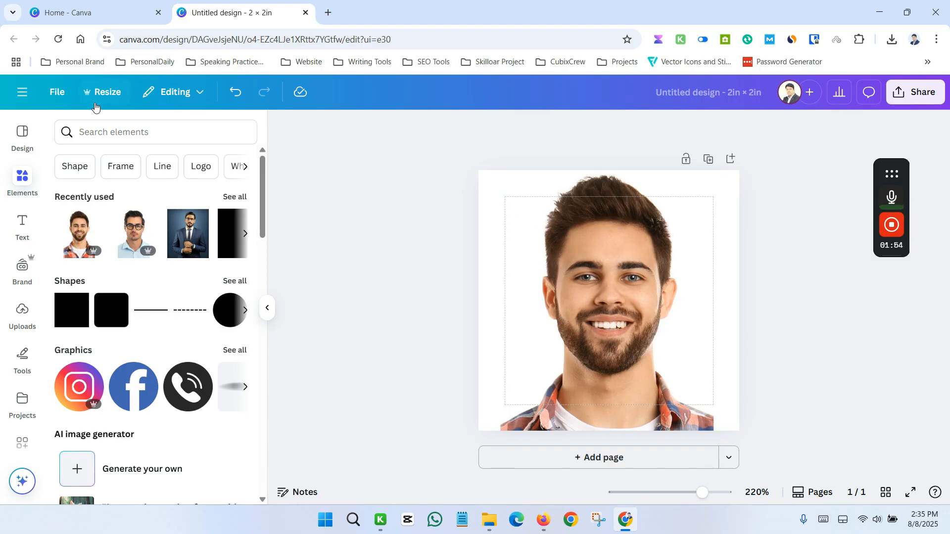
{"action": "left_click", "coordinate": [58, 92]}
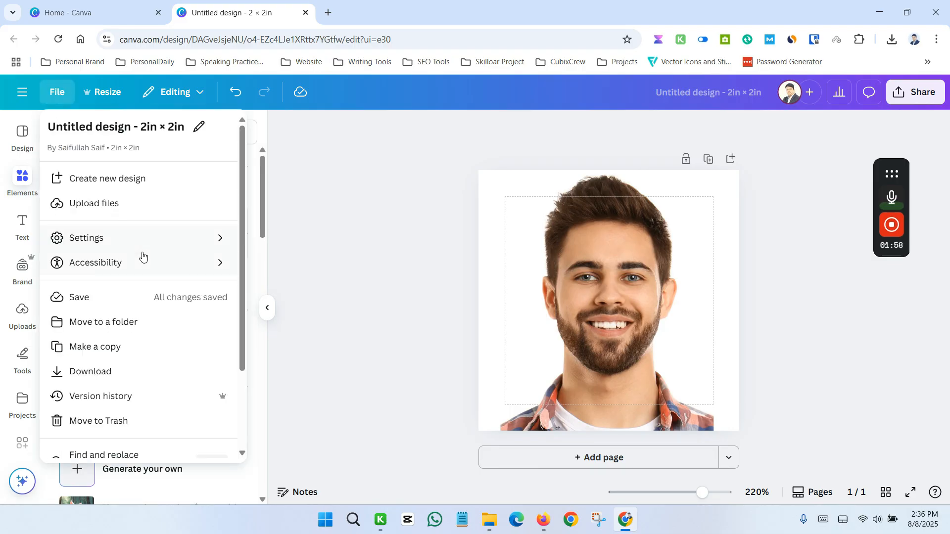
{"action": "mouse_move", "coordinate": [188, 238]}
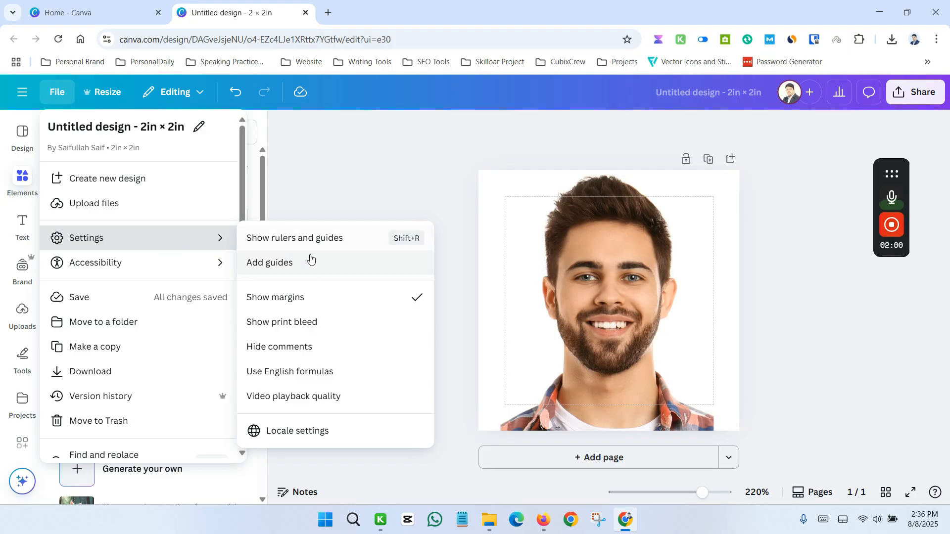
{"action": "left_click", "coordinate": [306, 323]}
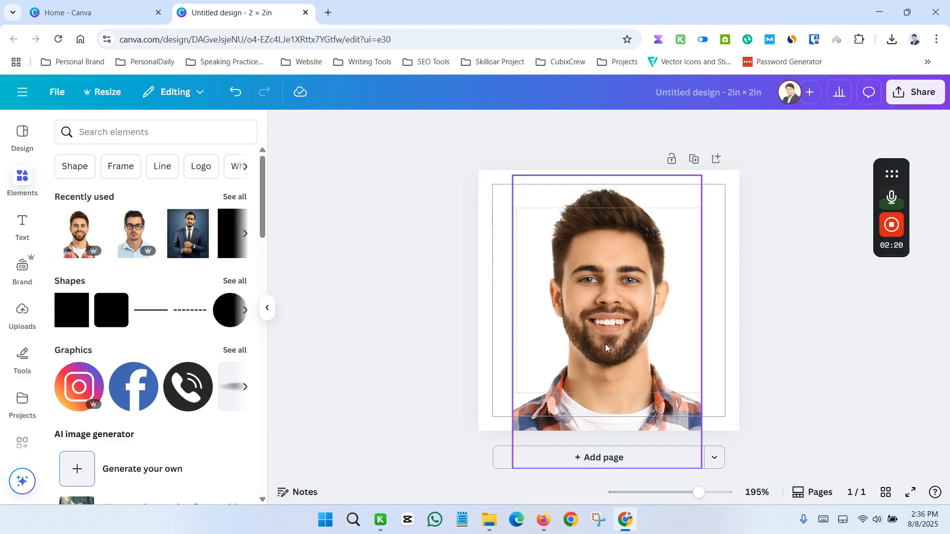
Step: Slightly enlarge the portrait and centre it so the top of the hair sits just inside the bleed outline
{"action": "left_click_drag", "start_coordinate": [595, 338], "coordinate": [599, 347]}
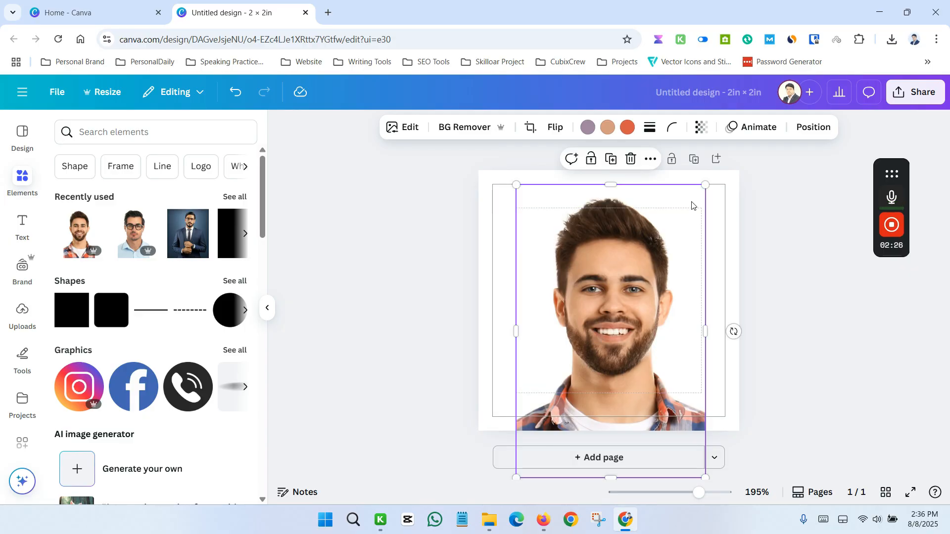
{"action": "left_click_drag", "start_coordinate": [707, 185], "coordinate": [710, 178]}
{"action": "left_click_drag", "start_coordinate": [516, 175], "coordinate": [514, 173]}
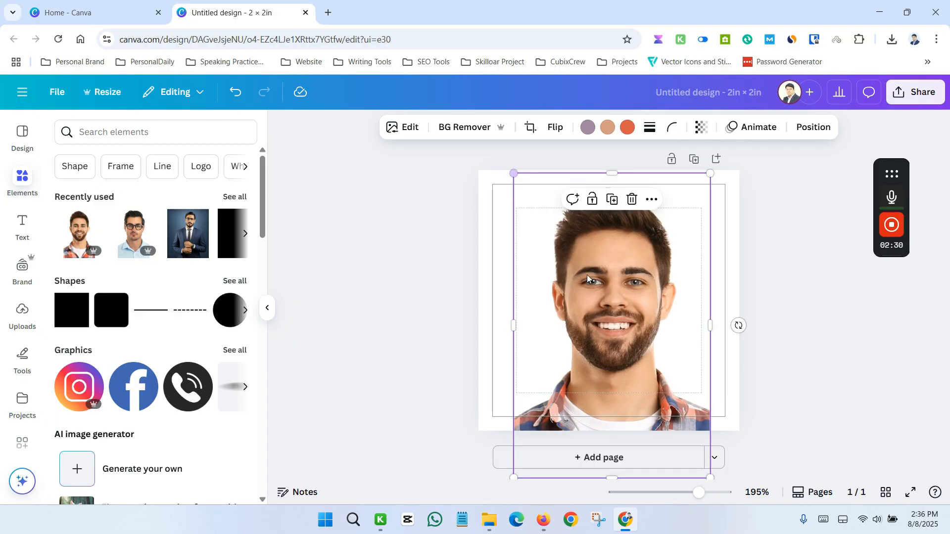
{"action": "left_click_drag", "start_coordinate": [625, 301], "coordinate": [623, 303]}
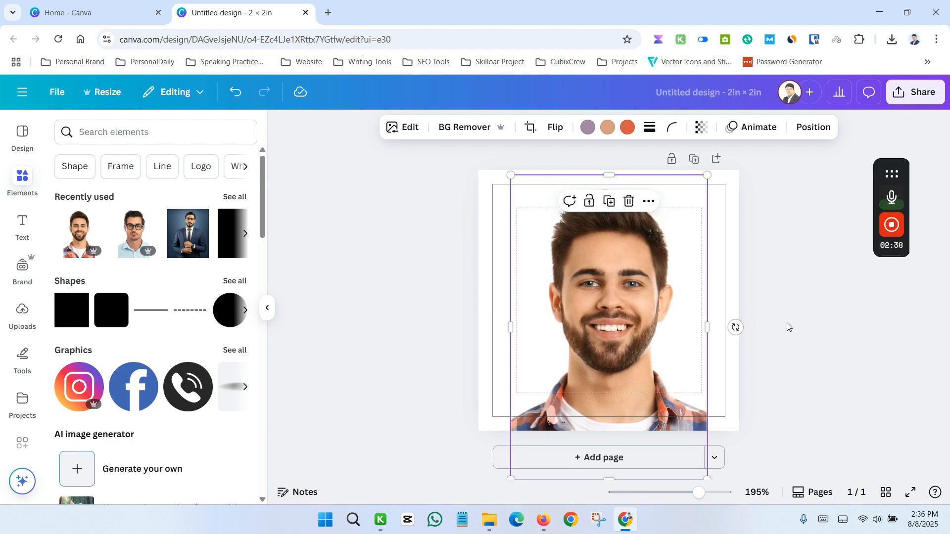
{"action": "left_click", "coordinate": [788, 327]}
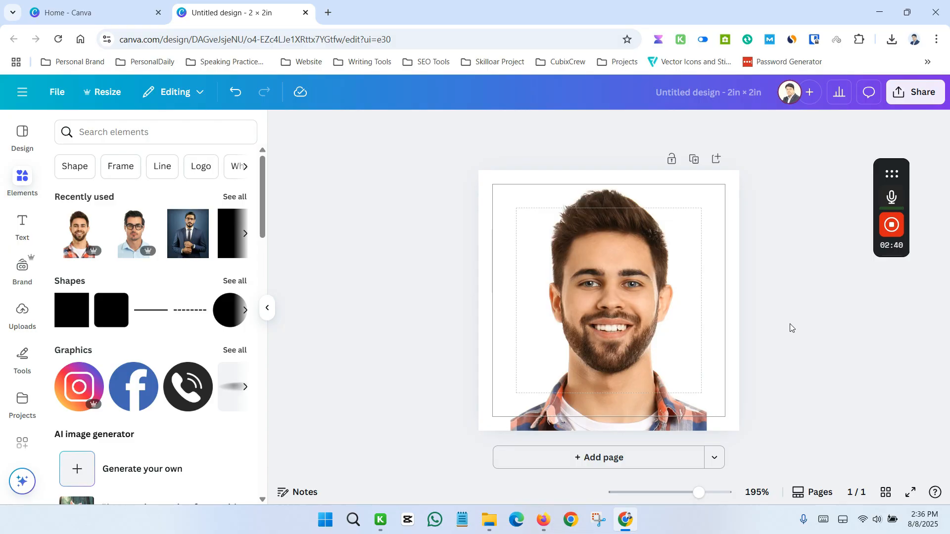
Step: Set the page background to the solid colour #F5F5F5
{"action": "left_click", "coordinate": [487, 182]}
{"action": "left_click", "coordinate": [535, 129]}
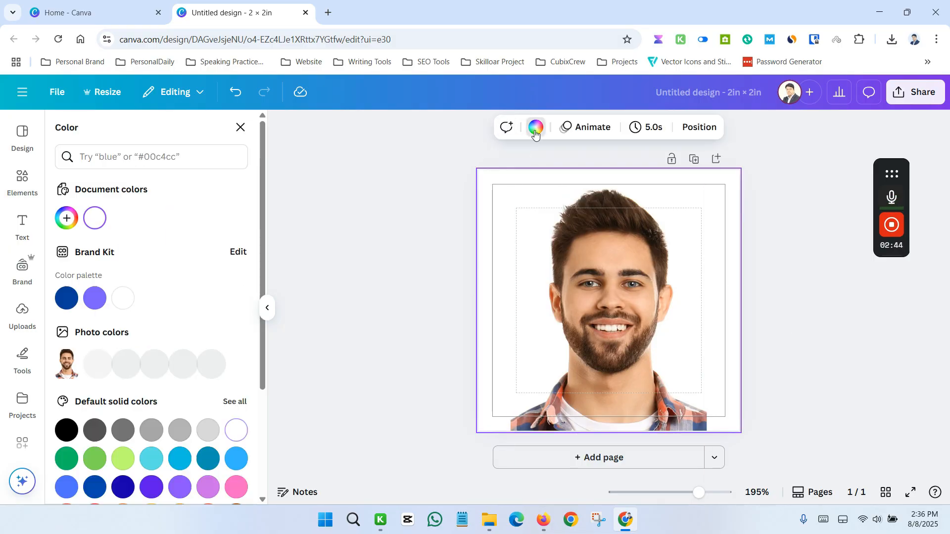
{"action": "left_click", "coordinate": [67, 219]}
{"action": "left_click", "coordinate": [114, 380]}
{"action": "left_click_drag", "start_coordinate": [128, 380], "coordinate": [98, 383]}
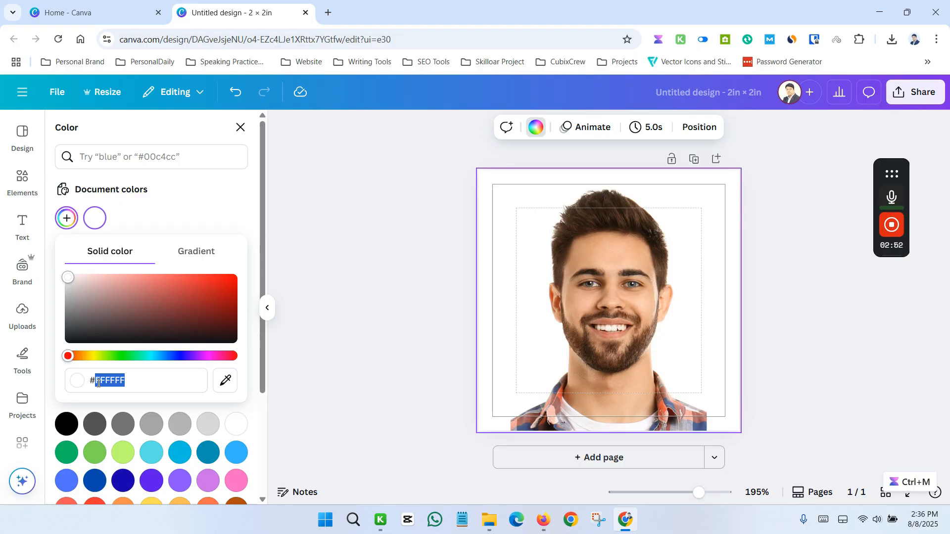
{"action": "type", "text": "F5F5F"}
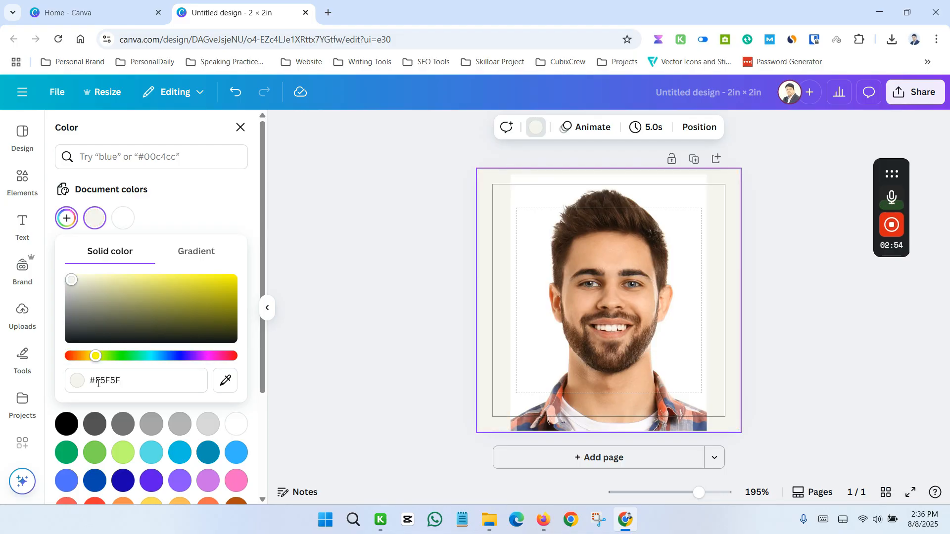
{"action": "type", "text": "5"}
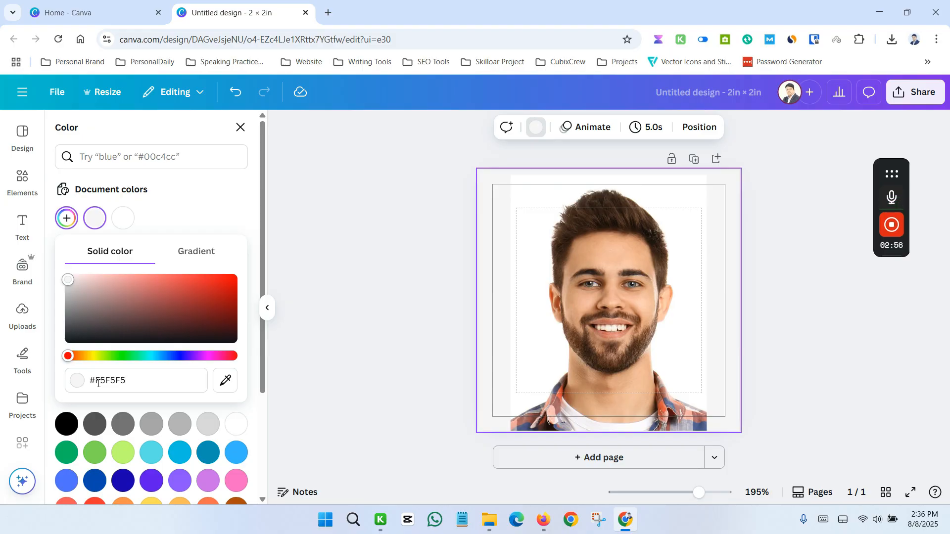
{"action": "key", "text": "Escape"}
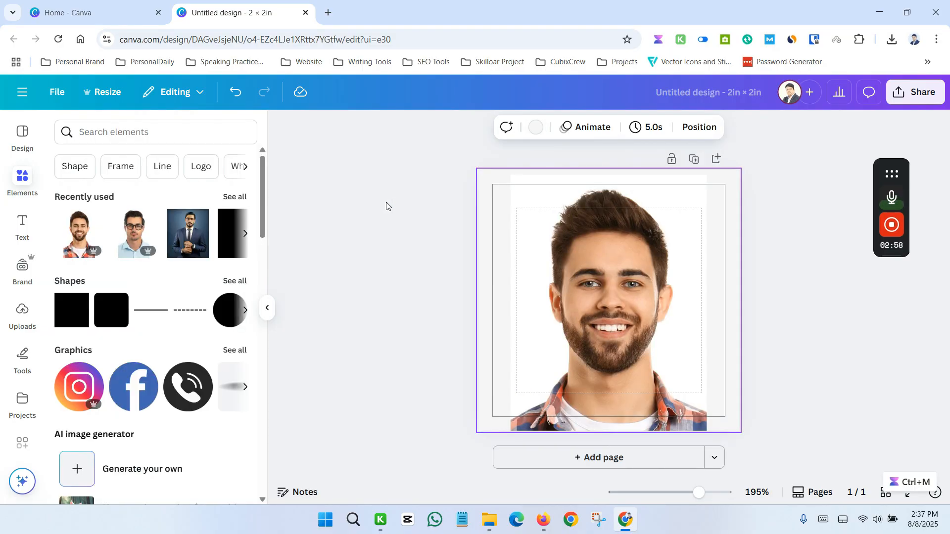
{"action": "key", "text": "Escape"}
Step: Remove the white background from the man's photo with BG Remover
{"action": "left_click", "coordinate": [610, 313]}
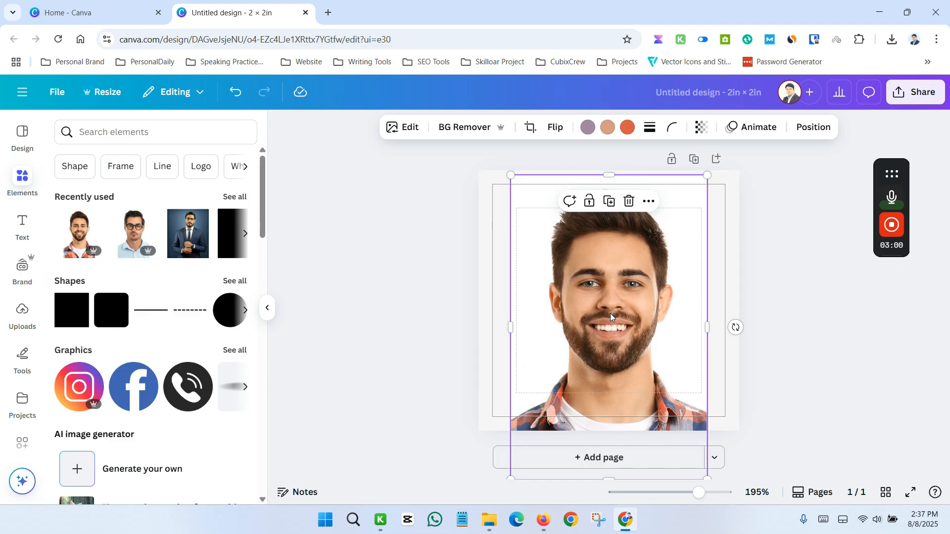
{"action": "left_click", "coordinate": [469, 131]}
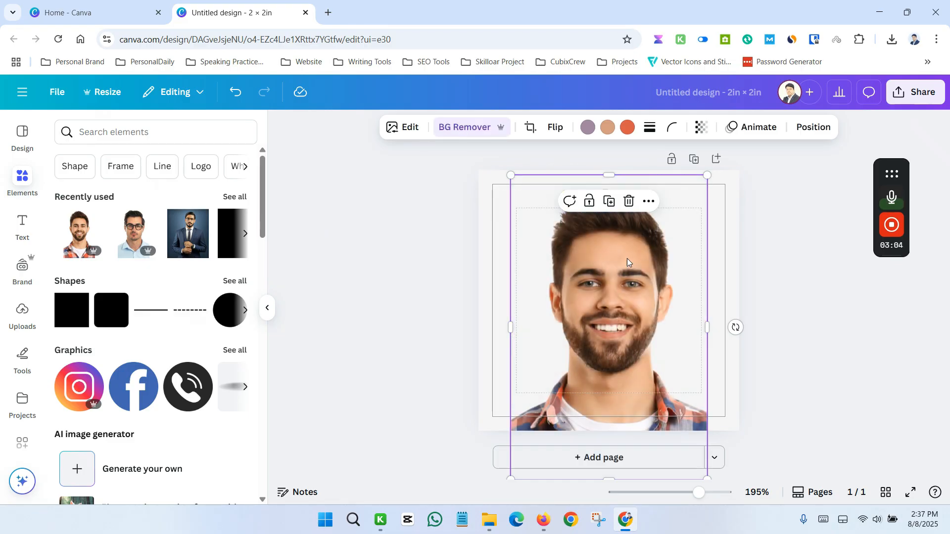
{"action": "left_click", "coordinate": [794, 382]}
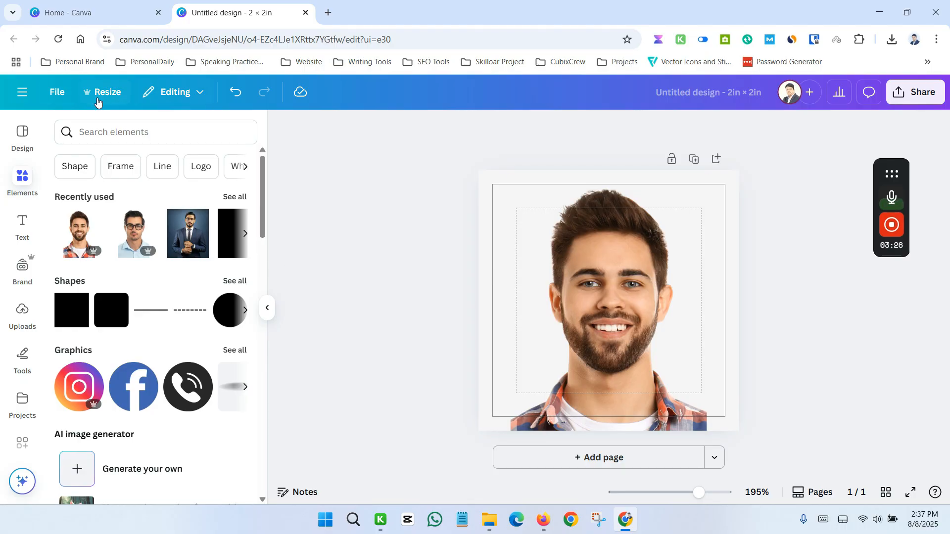
Step: Hide the margins and the print bleed on the page
{"action": "left_click", "coordinate": [58, 92]}
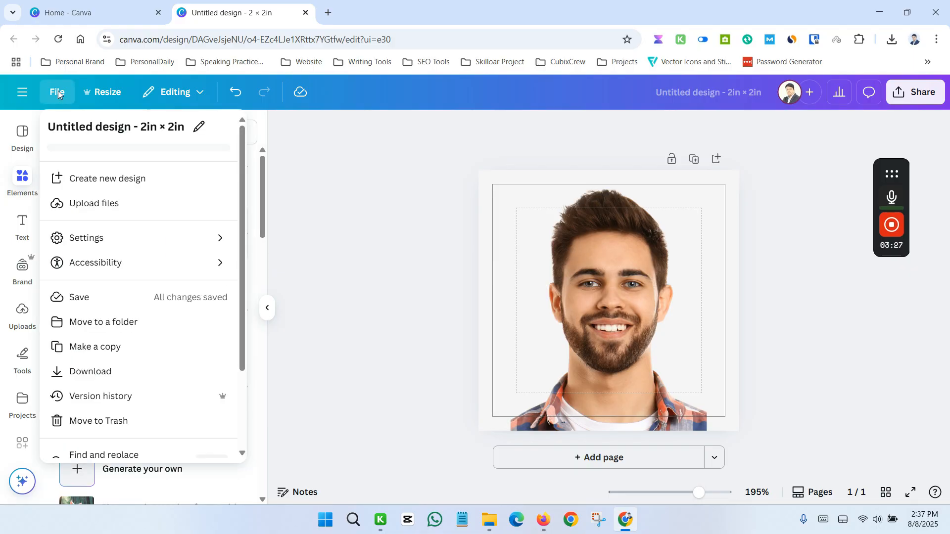
{"action": "left_click", "coordinate": [167, 237]}
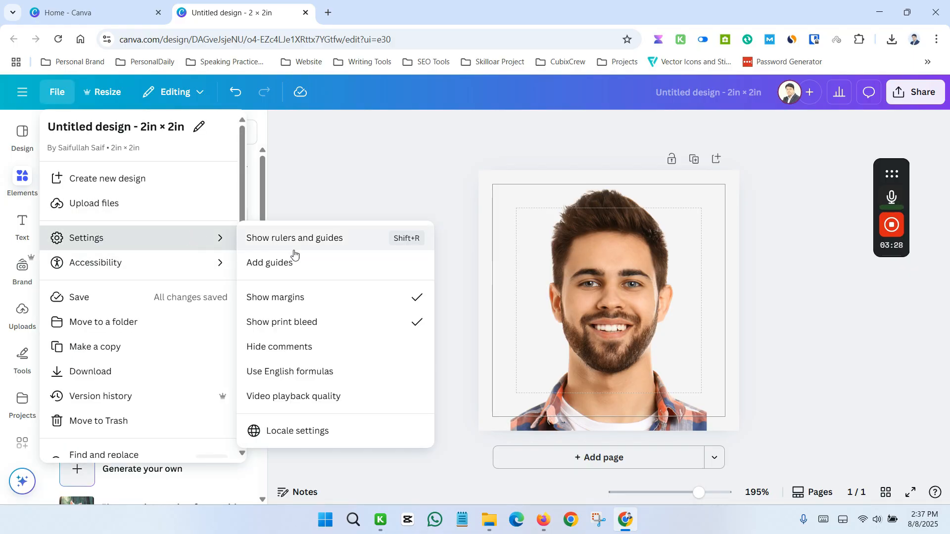
{"action": "left_click", "coordinate": [416, 302]}
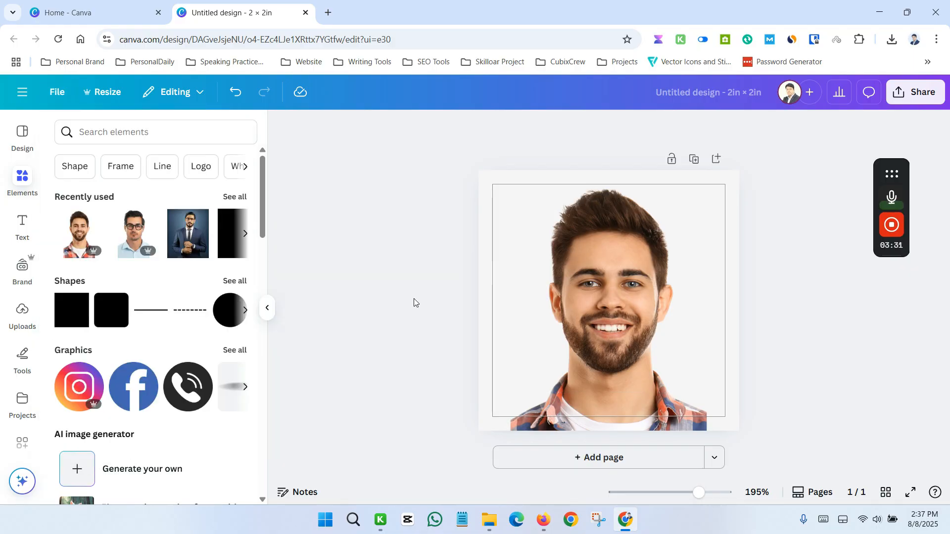
{"action": "left_click", "coordinate": [54, 90]}
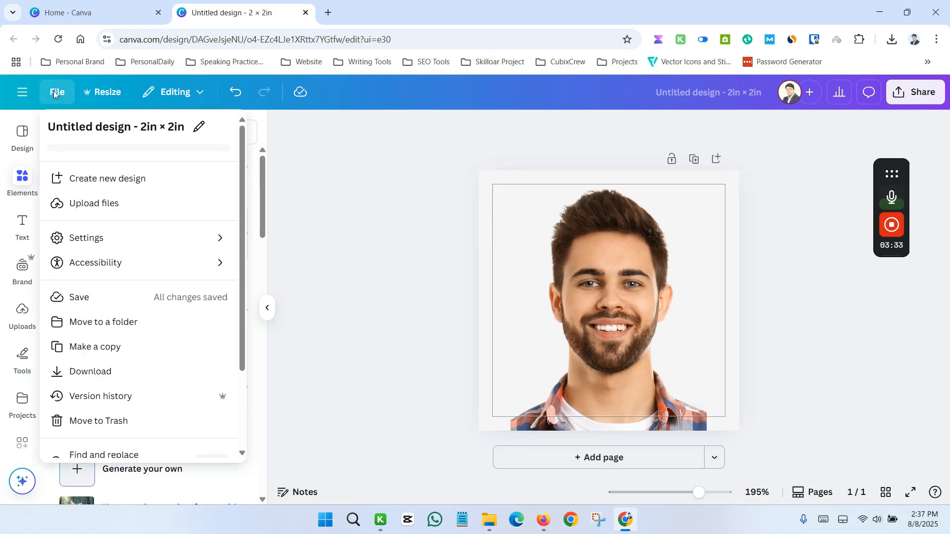
{"action": "left_click", "coordinate": [174, 239]}
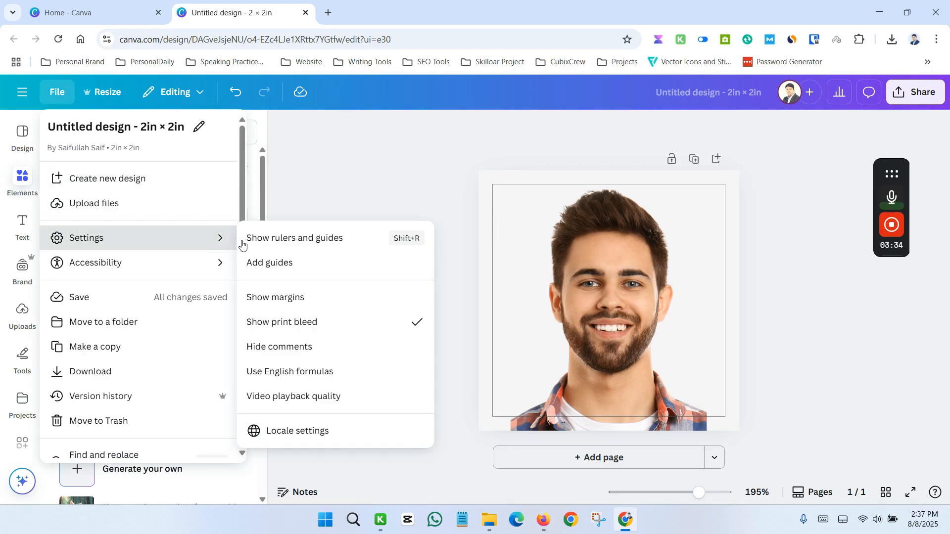
{"action": "left_click", "coordinate": [321, 328]}
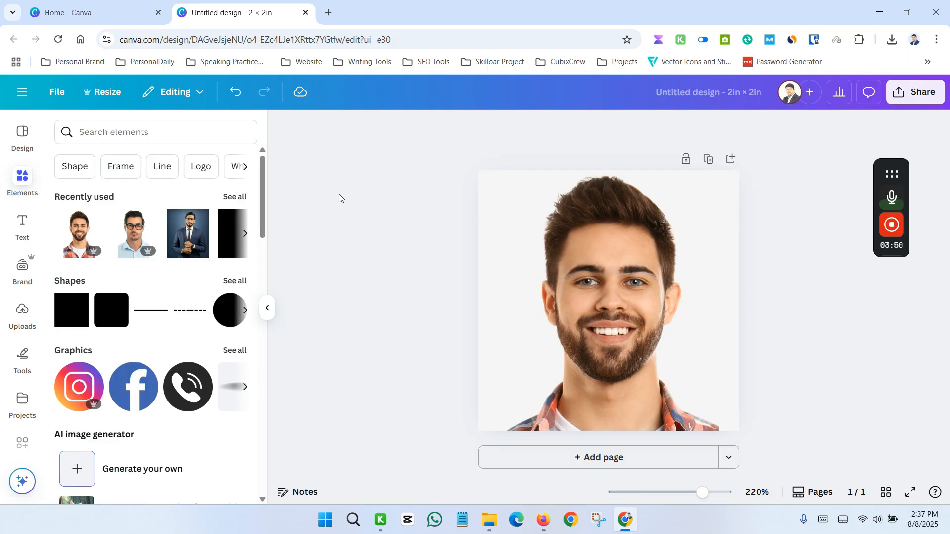
Step: Download the design as a PDF Print file with the RGB colour profile, saving it as Untitled design.pdf in the Documents download folder
{"action": "left_click", "coordinate": [915, 94]}
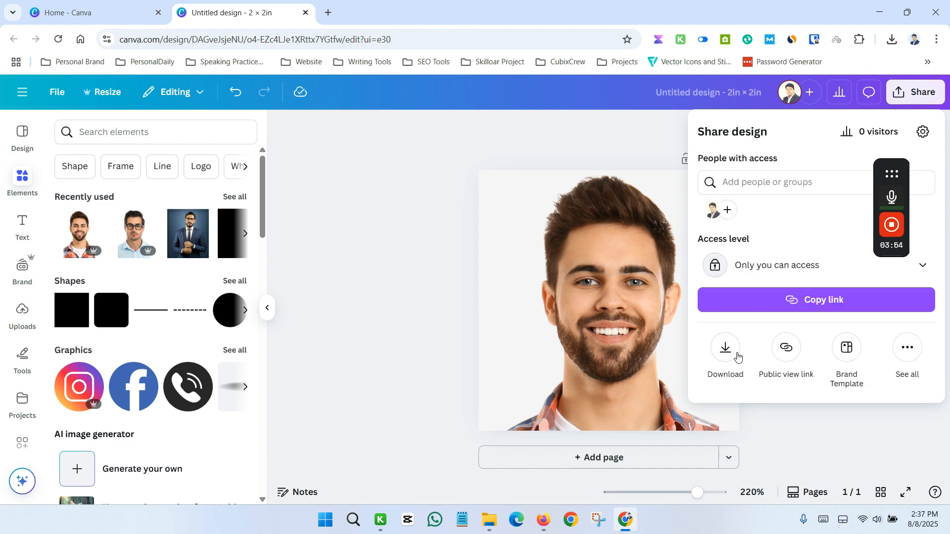
{"action": "left_click", "coordinate": [722, 358]}
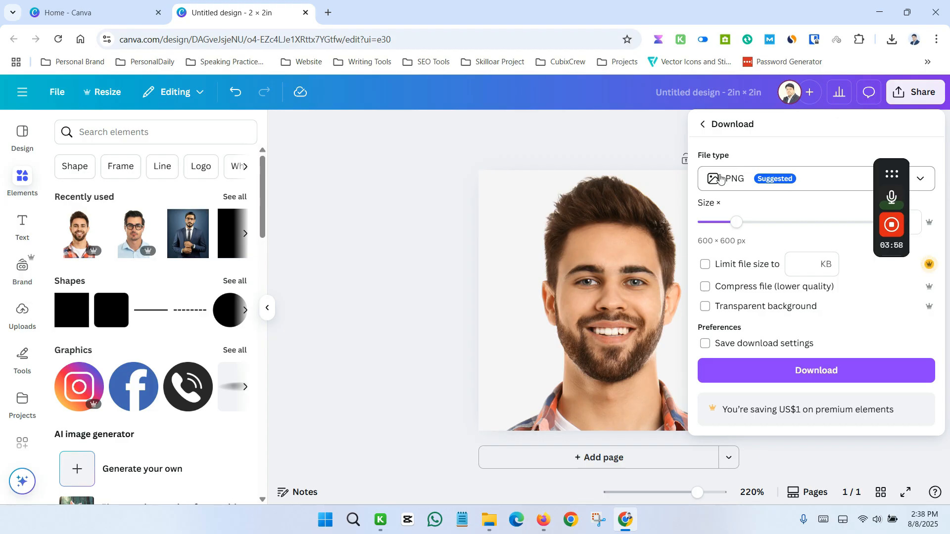
{"action": "left_click", "coordinate": [794, 179]}
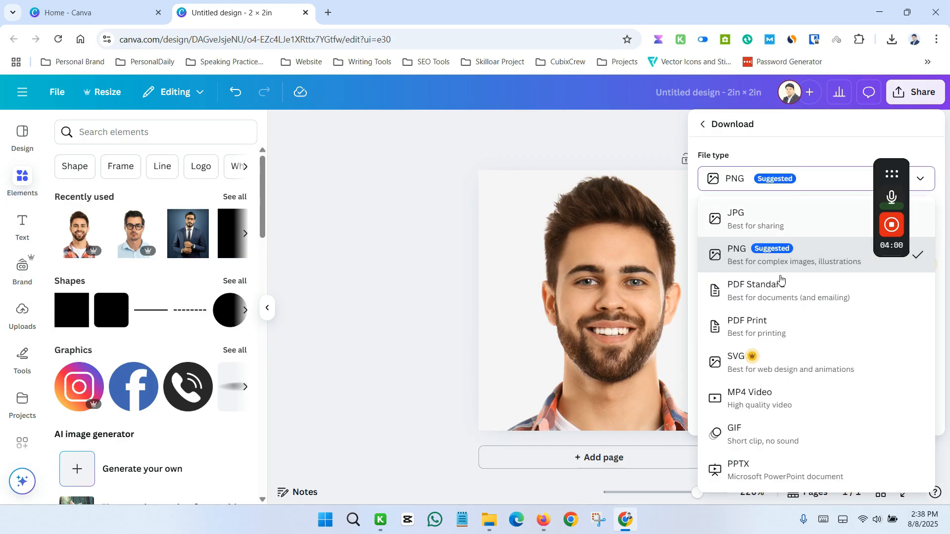
{"action": "left_click", "coordinate": [781, 335]}
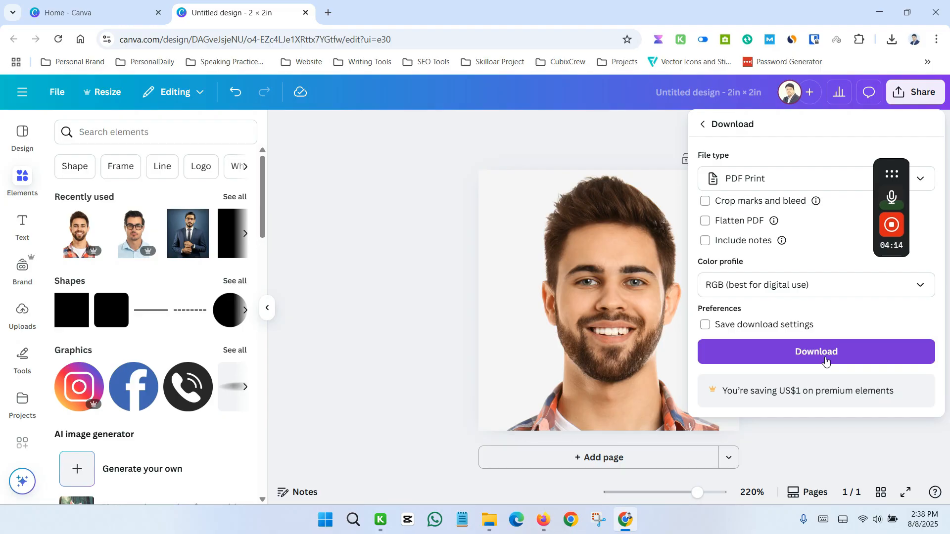
{"action": "left_click", "coordinate": [802, 354]}
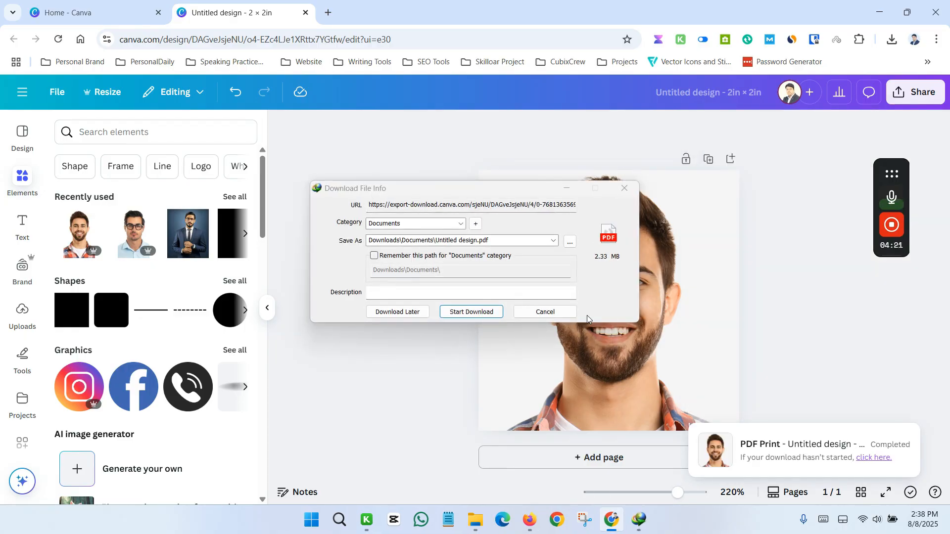
{"action": "left_click", "coordinate": [480, 313]}
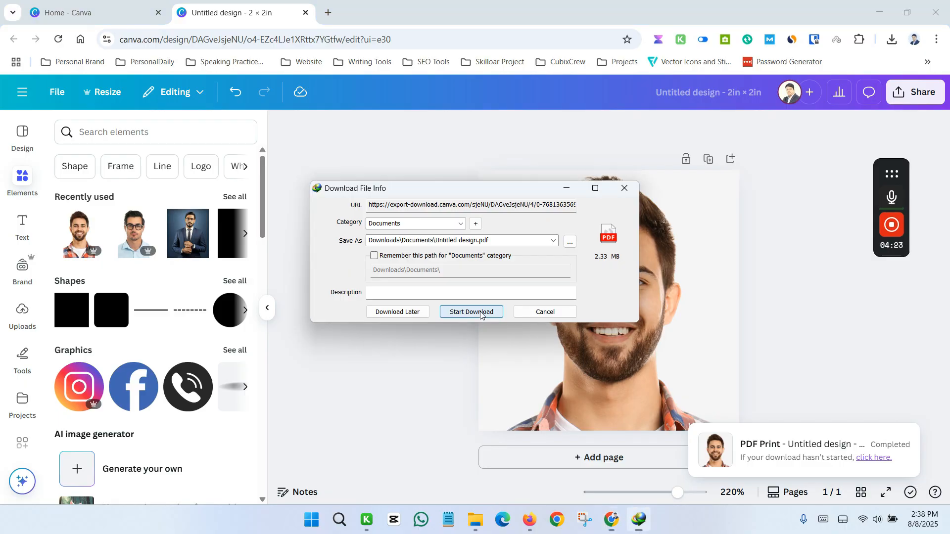